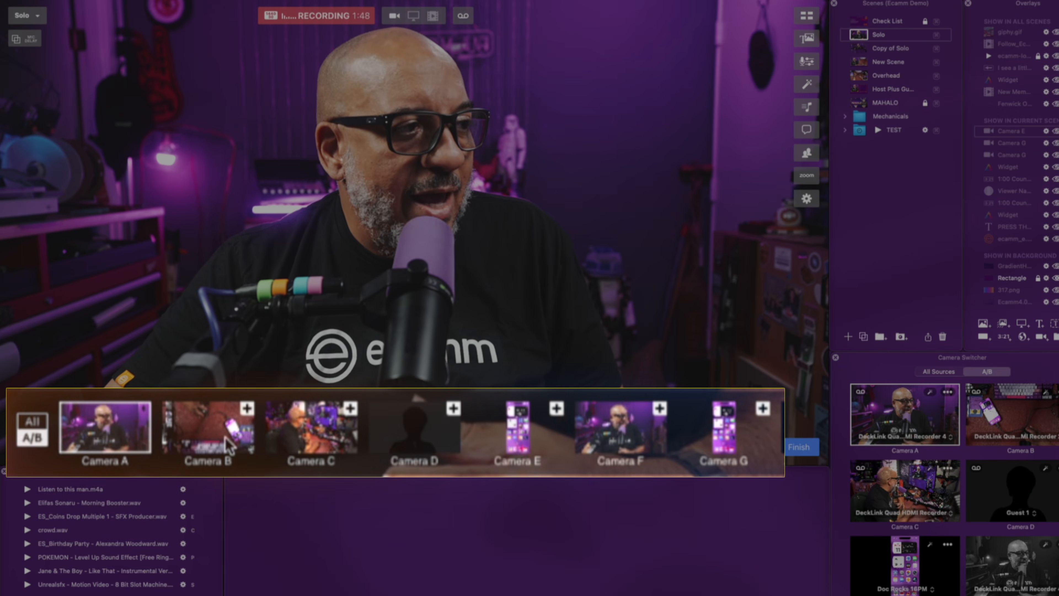
Switch the live view of the Solo scene between Camera B, Camera C, Camera A and the phone source Camera E.
left_click(308, 434)
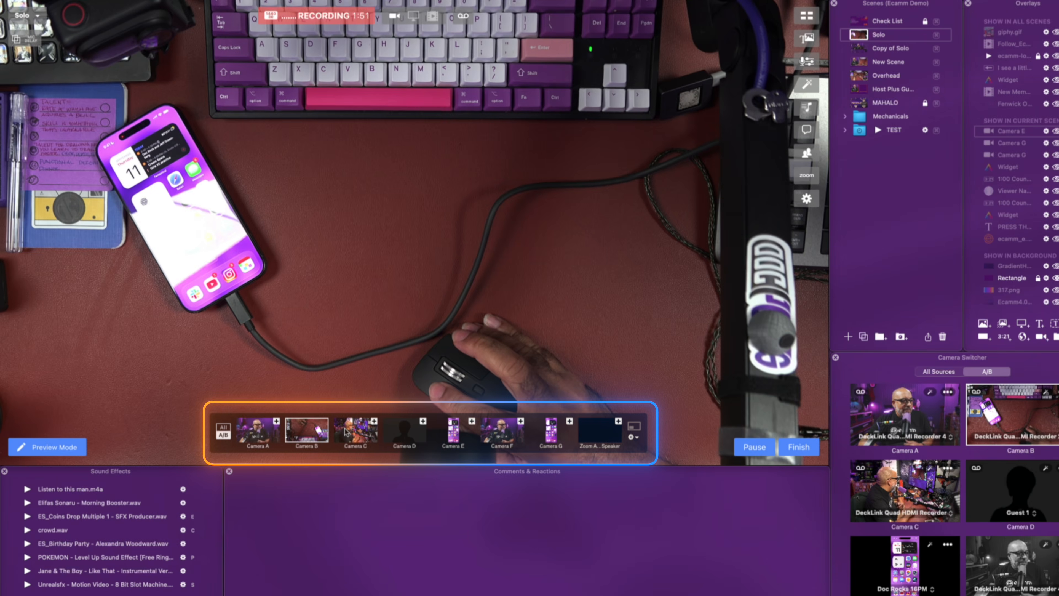
left_click(348, 434)
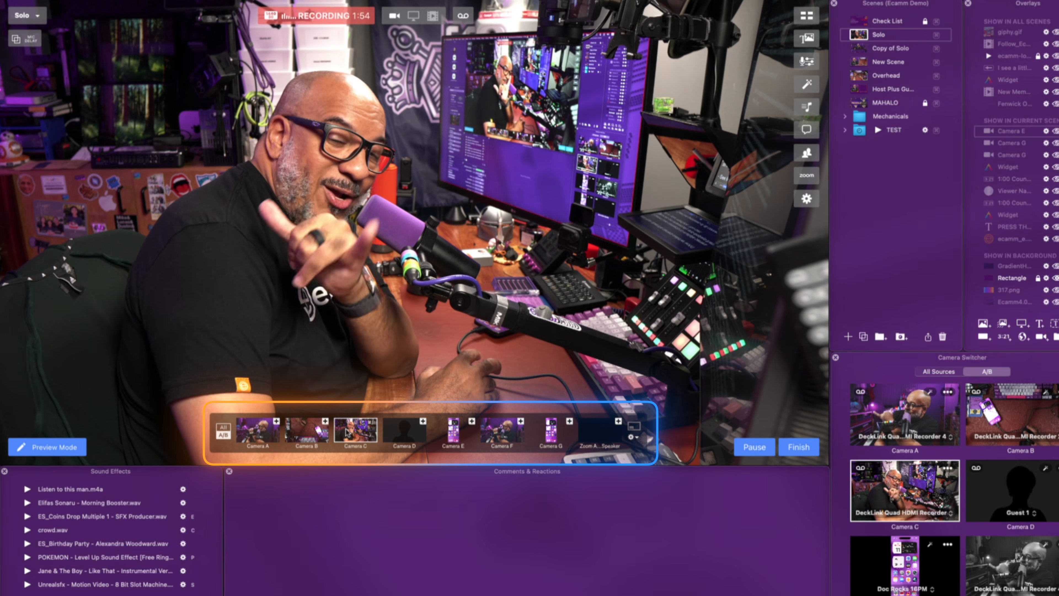
left_click(298, 430)
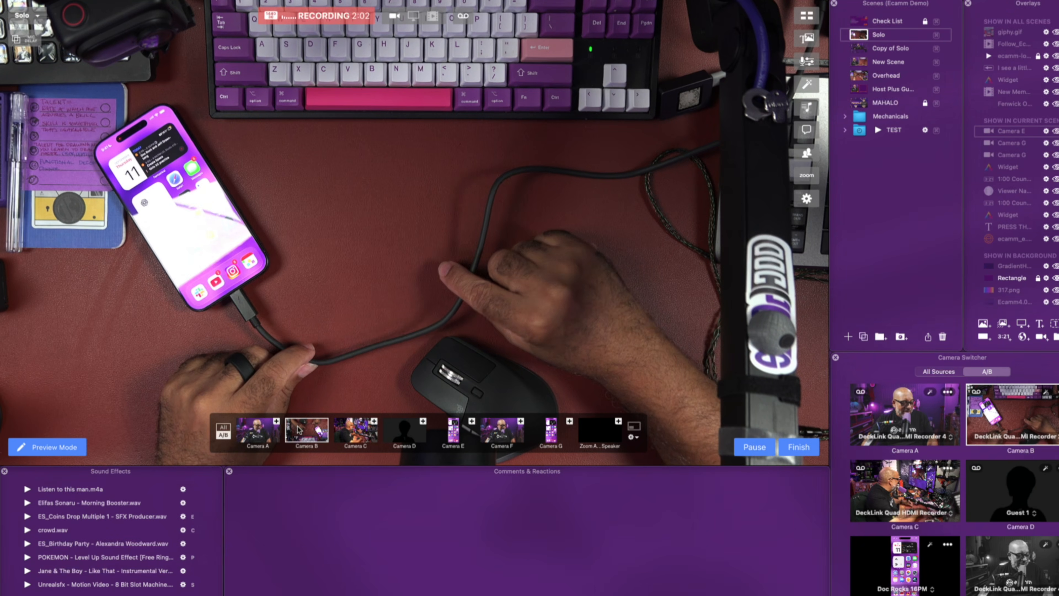
left_click(267, 422)
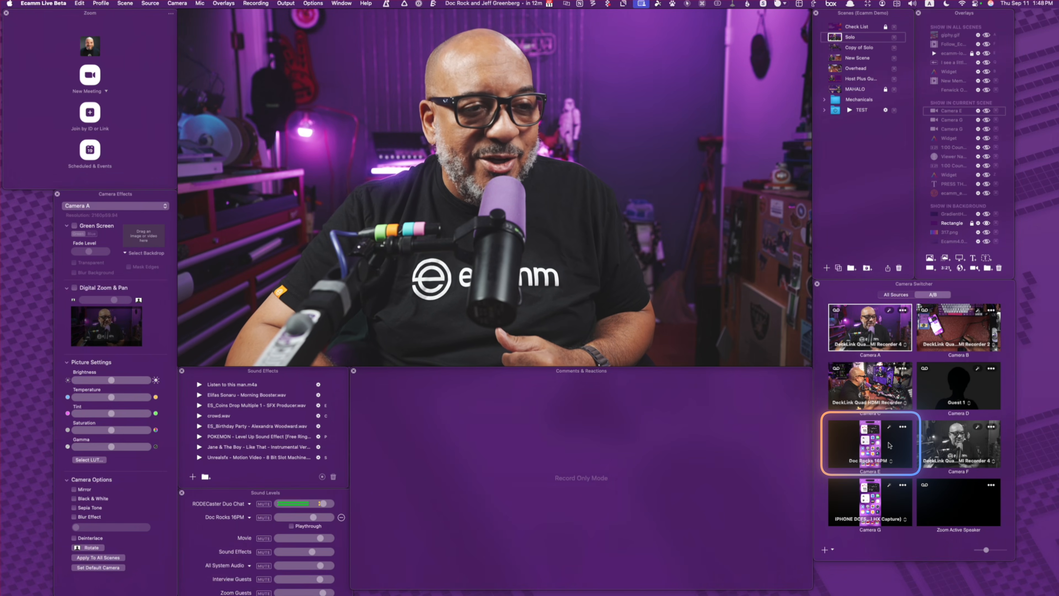
left_click(868, 447)
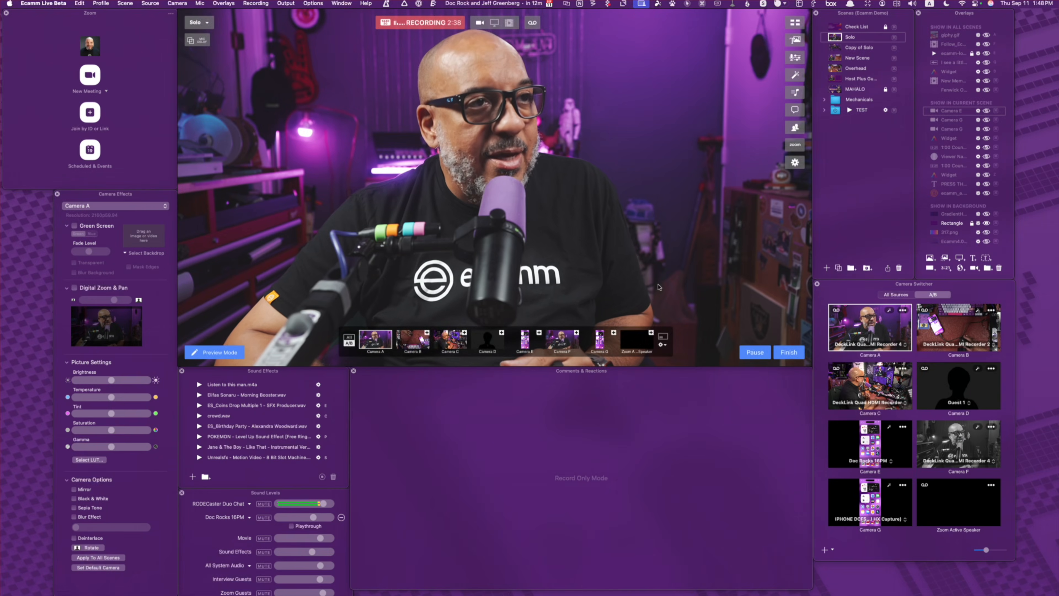
Open the Copy of Solo scene and clear it to an empty canvas without a live camera.
left_click(840, 48)
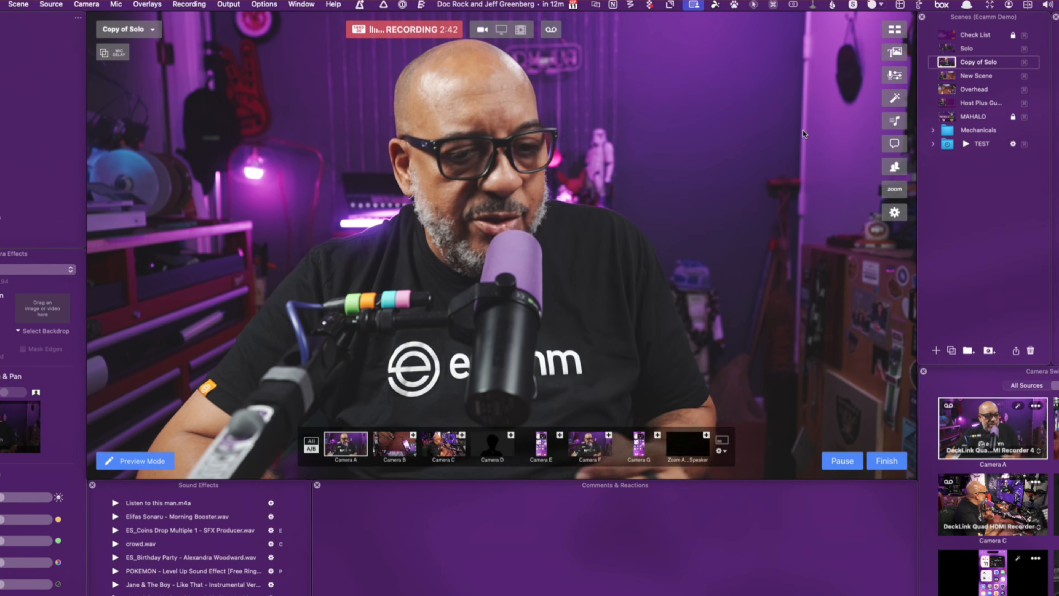
key("Delete")
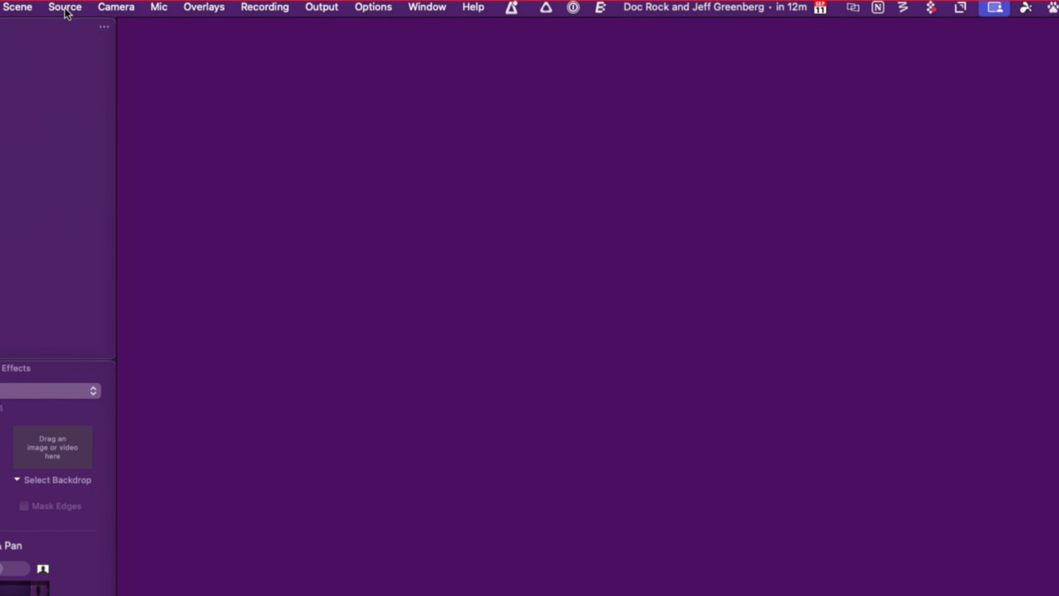
left_click(65, 8)
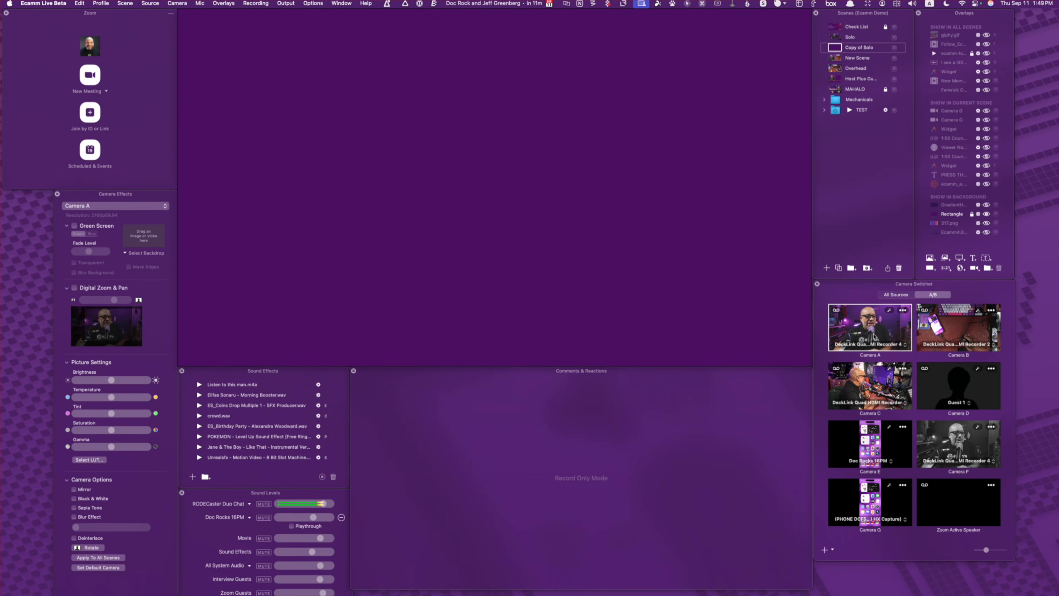
Add Camera A to the empty canvas as an overlay and enlarge it near the canvas centre.
left_click(874, 343)
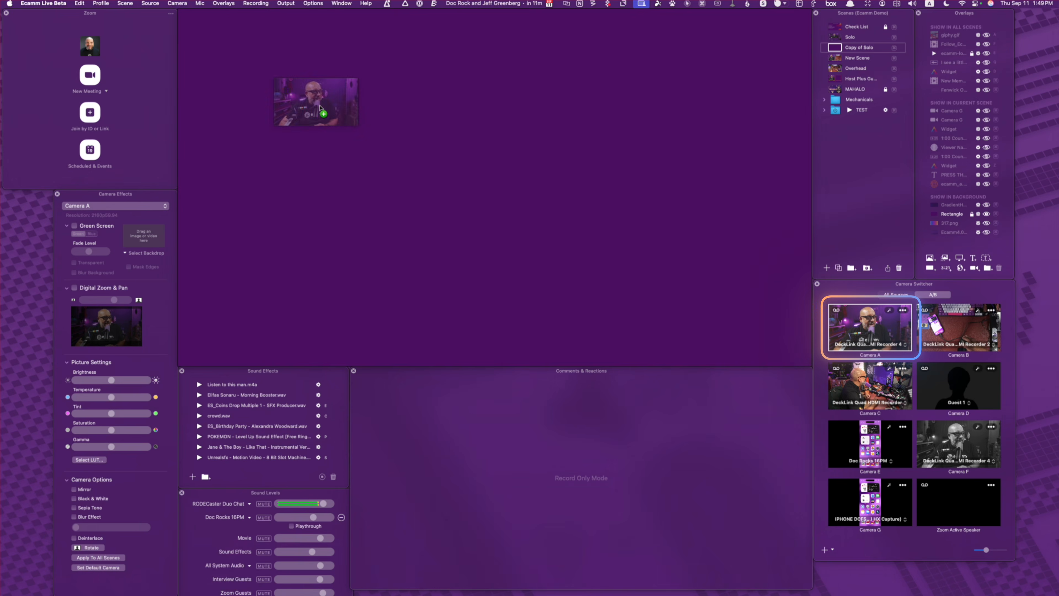
left_click_drag(342, 135, 262, 139)
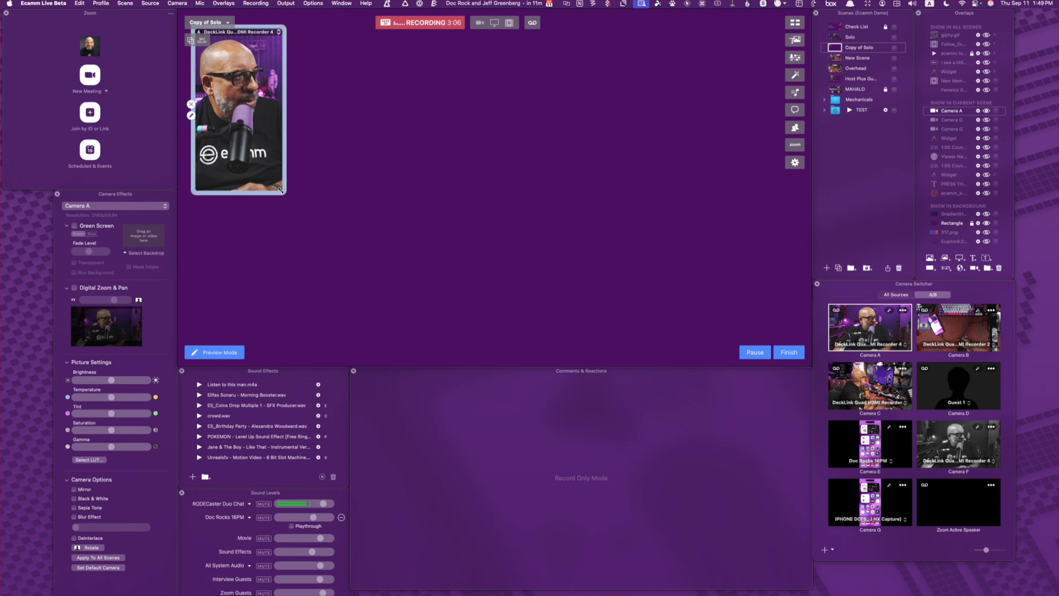
left_click_drag(280, 190, 572, 204)
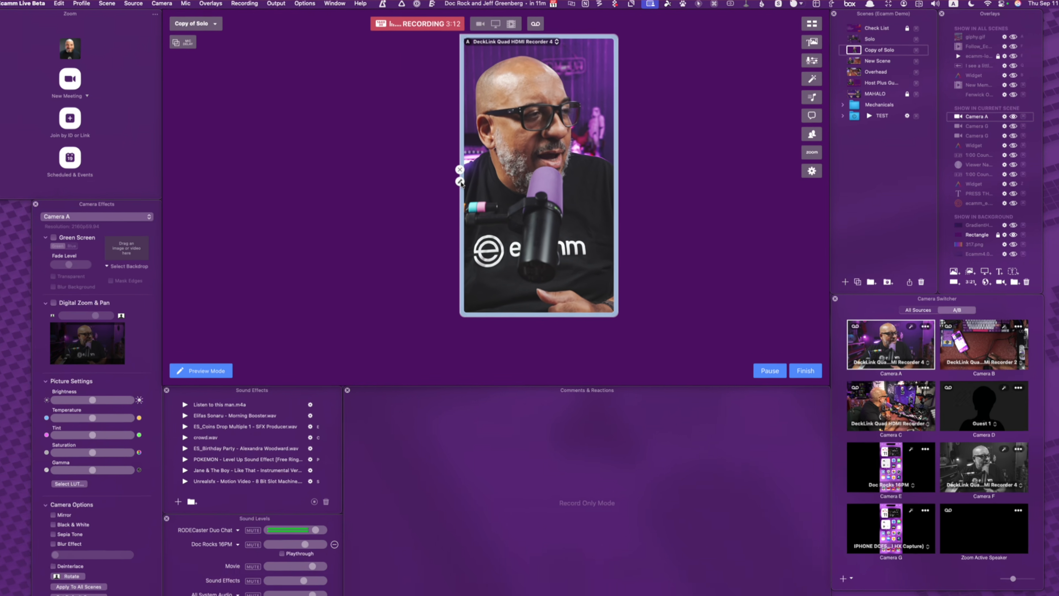
Try the Squircle shape on the Camera A overlay and shift the overlay on the canvas.
left_click(460, 181)
left_click(388, 98)
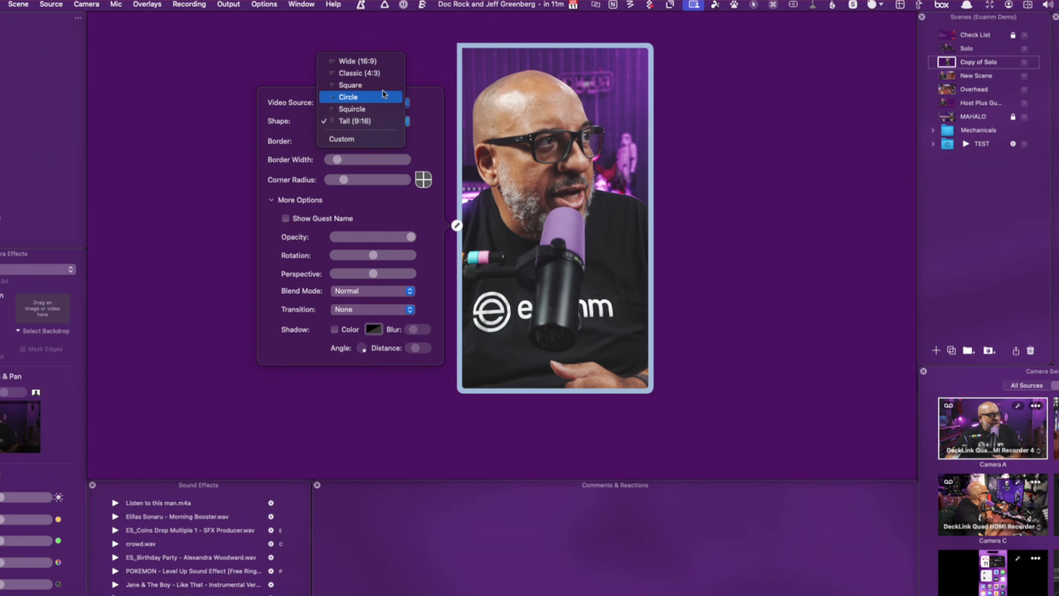
left_click(381, 108)
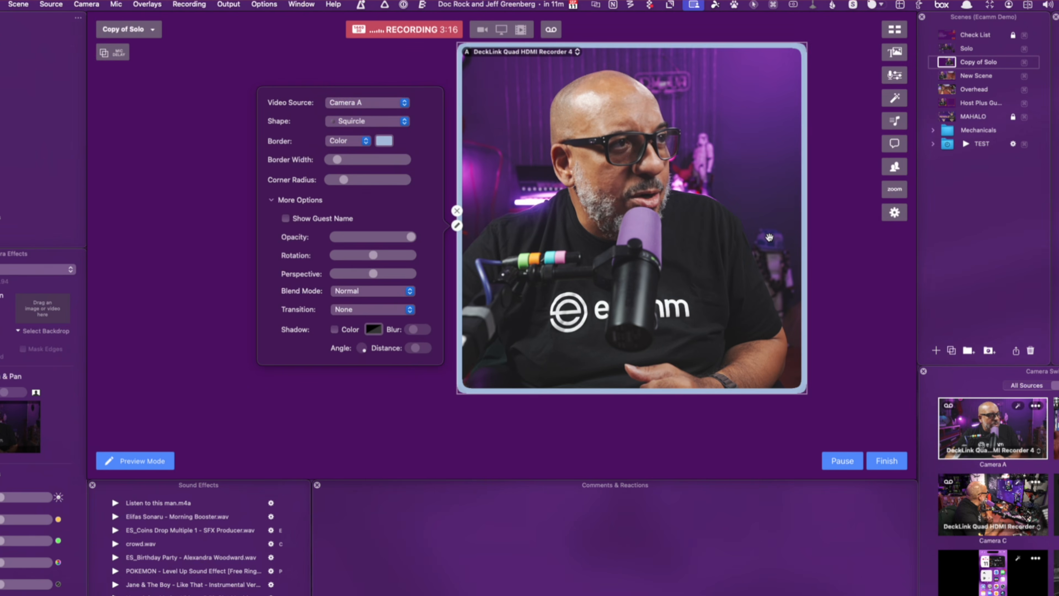
left_click(681, 309)
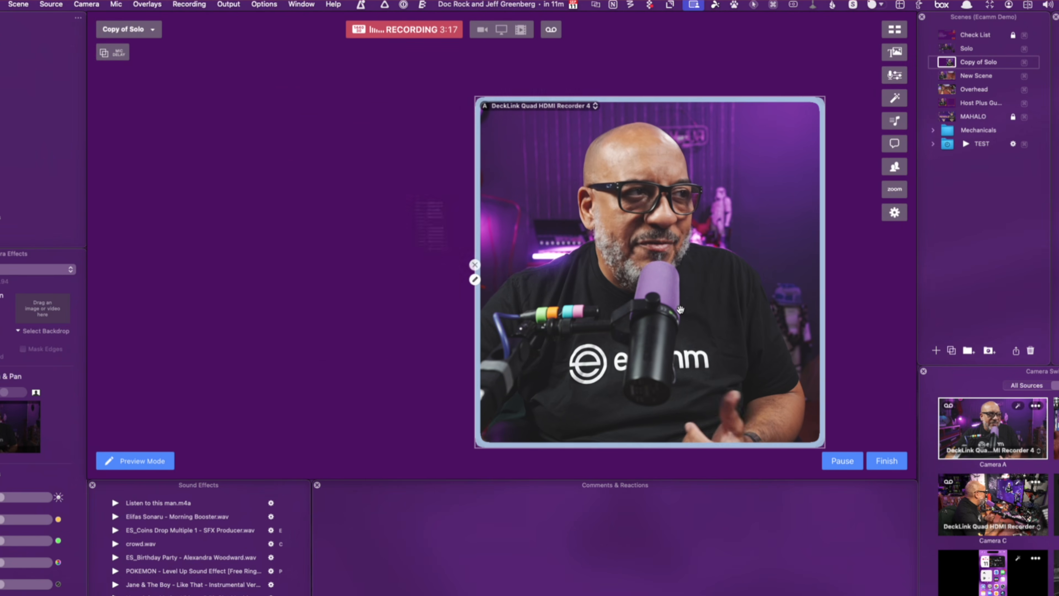
Change the Camera A overlay's shape to Circle and place it, reduced in size, in the canvas's upper-left corner.
left_click(474, 280)
left_click(377, 175)
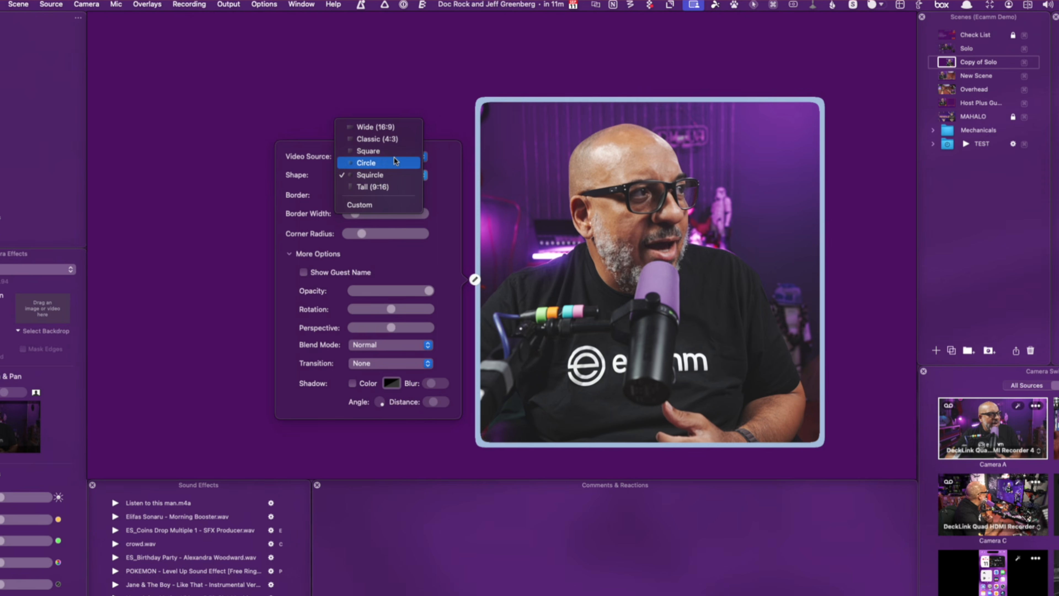
left_click(378, 162)
left_click_drag(693, 263, 286, 204)
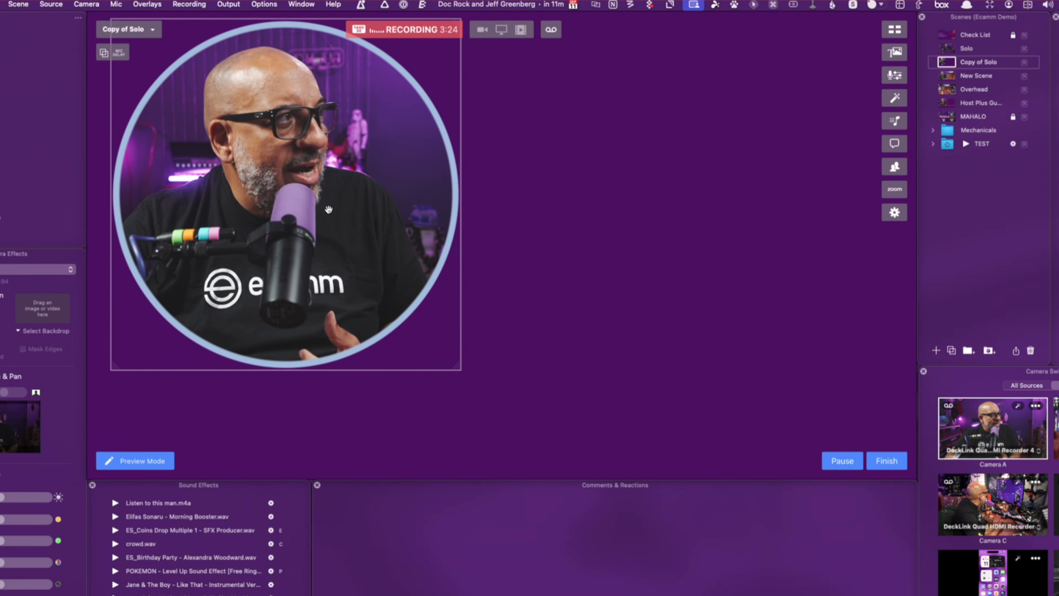
left_click_drag(454, 363, 302, 223)
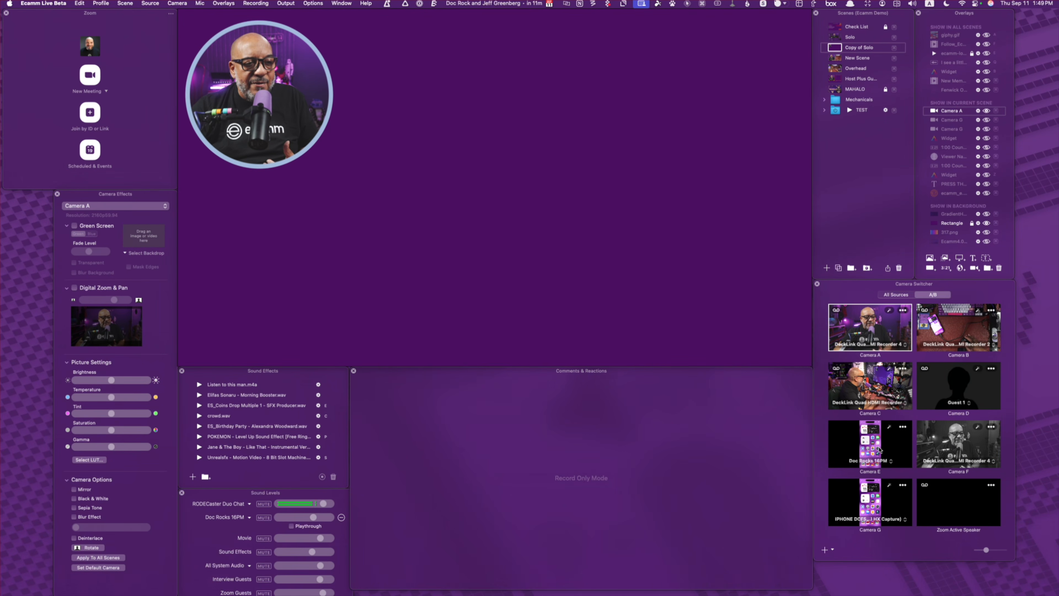
Add the Camera E phone source as an overlay, set its shape to Tall (9:16) and enlarge it.
left_click_drag(832, 396, 590, 176)
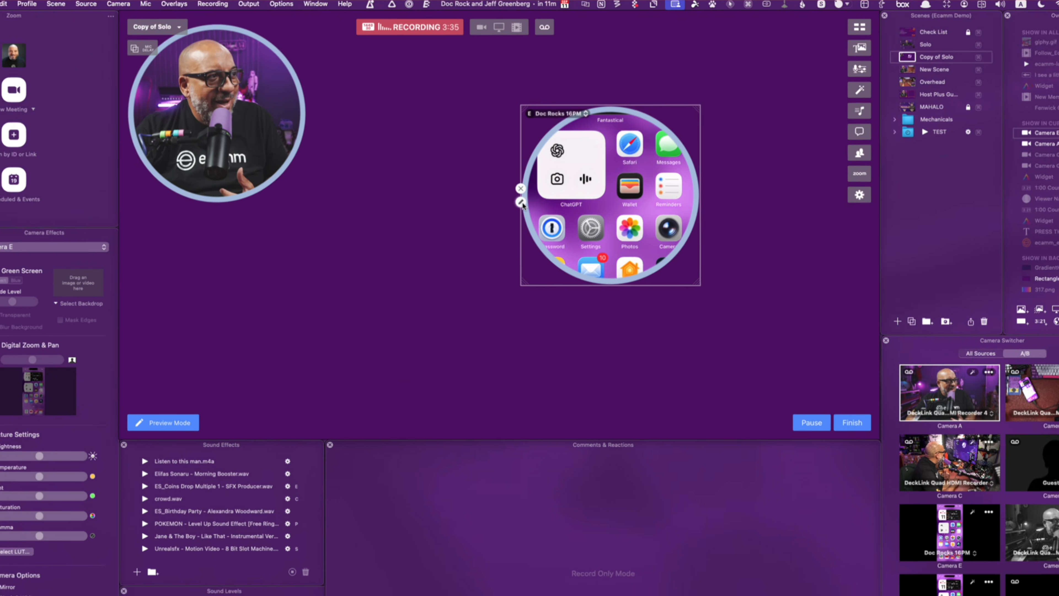
left_click(513, 168)
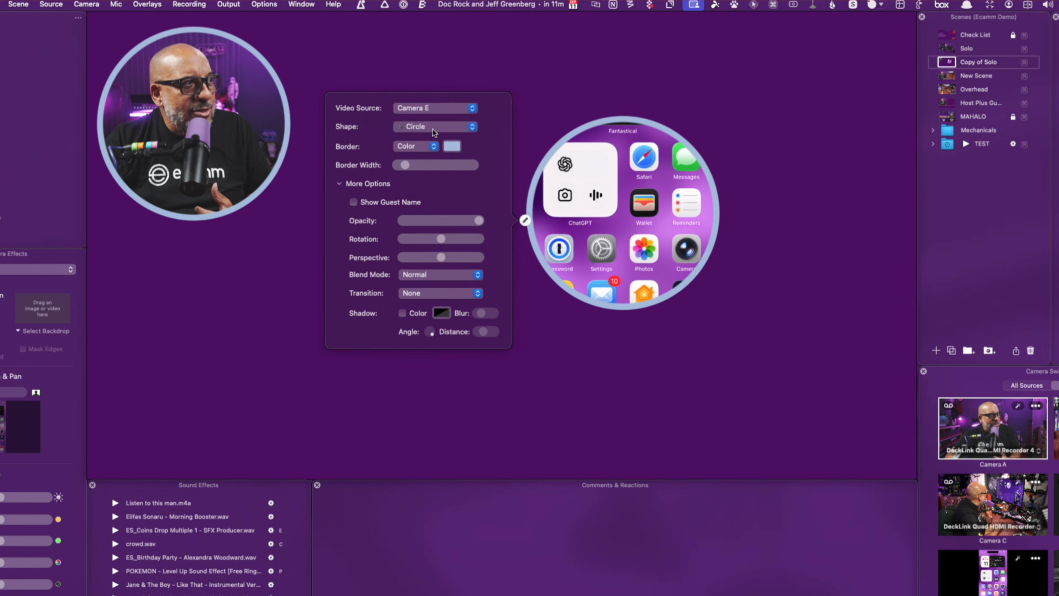
left_click(444, 150)
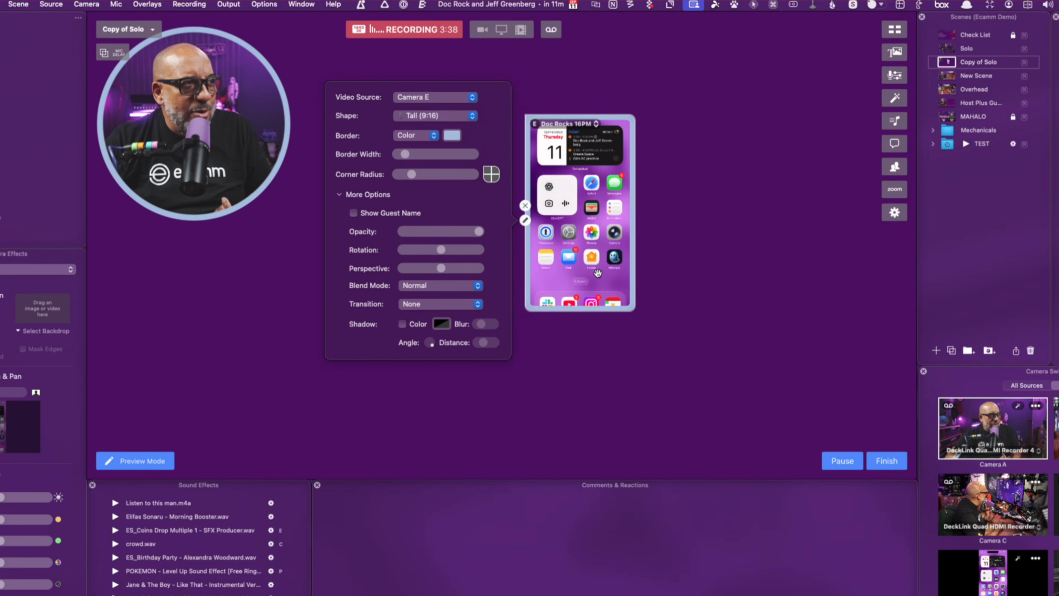
left_click(708, 286)
left_click_drag(706, 276, 732, 318)
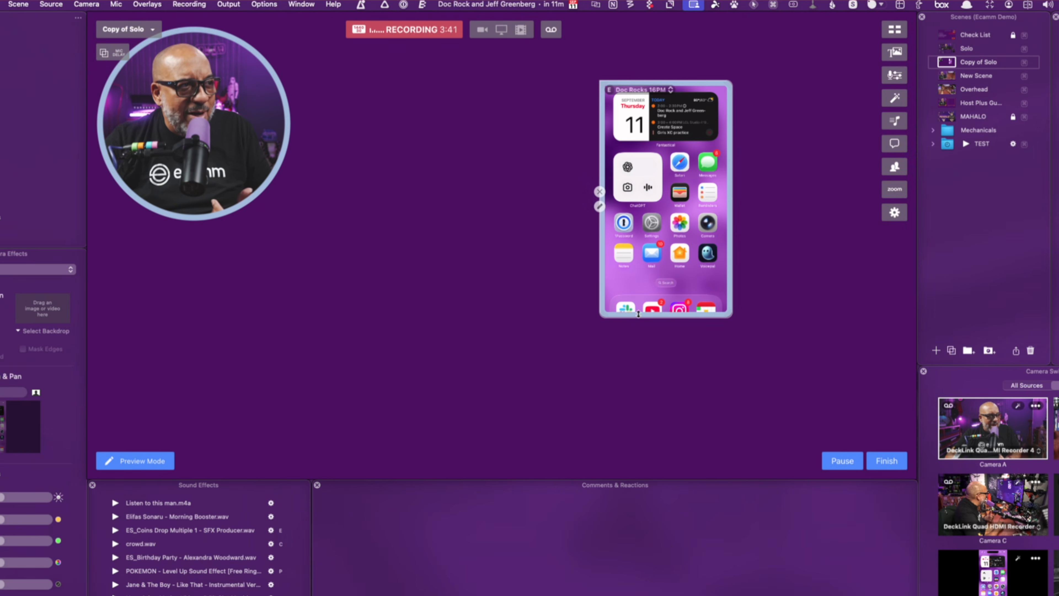
Set the Camera E overlay's shape to Custom, lengthen it to fit the whole phone screen and move it toward the canvas's right edge.
left_click(599, 206)
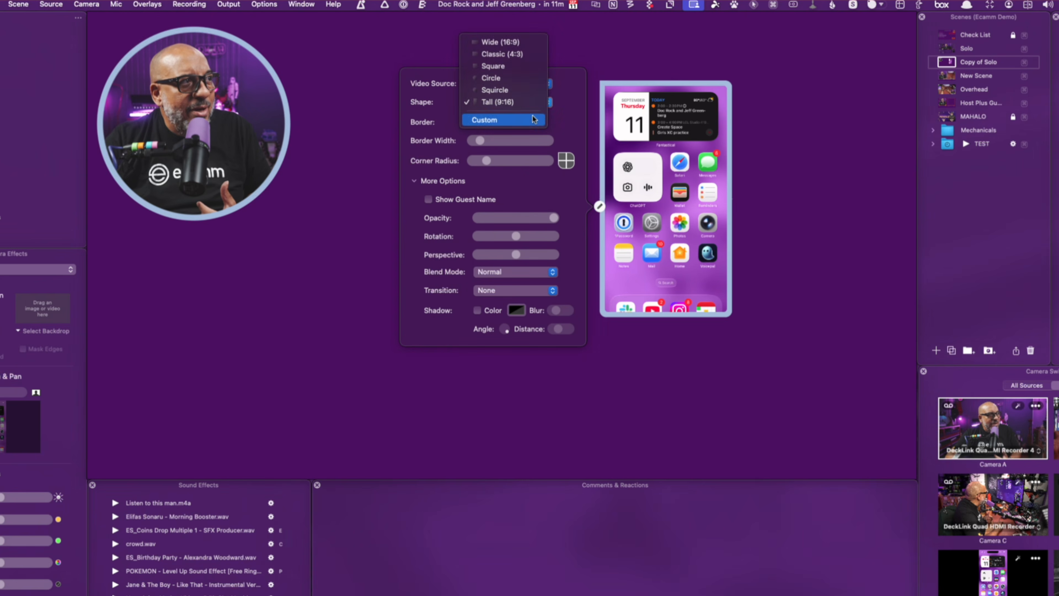
left_click(537, 122)
left_click_drag(723, 314, 739, 365)
left_click_drag(696, 330, 844, 276)
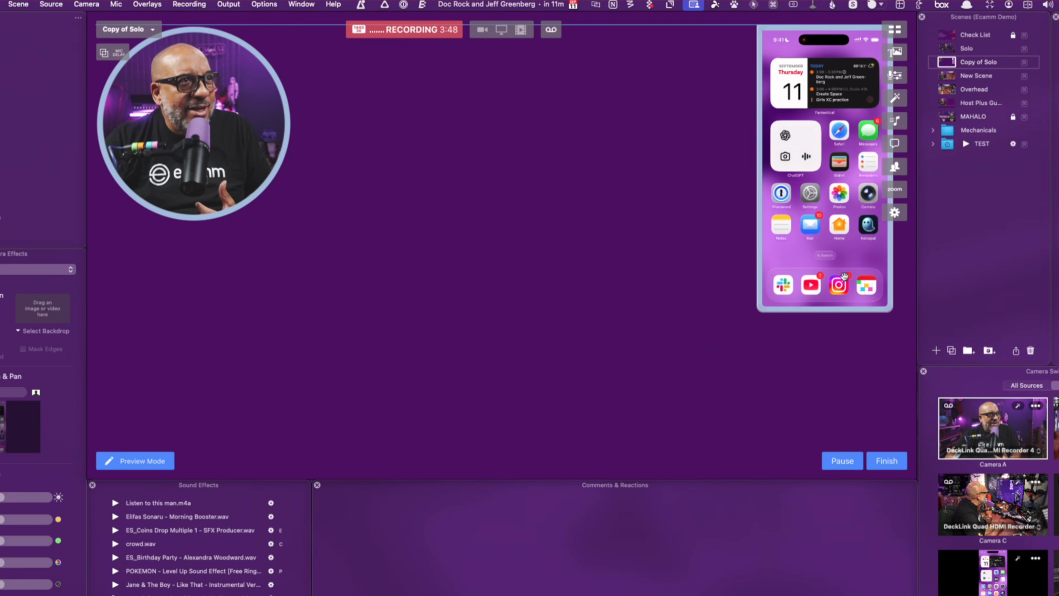
Scale the phone overlay to nearly the full canvas height, and inset and enlarge the circular Camera A overlay.
left_click_drag(762, 308, 686, 464)
left_click_drag(779, 402, 788, 396)
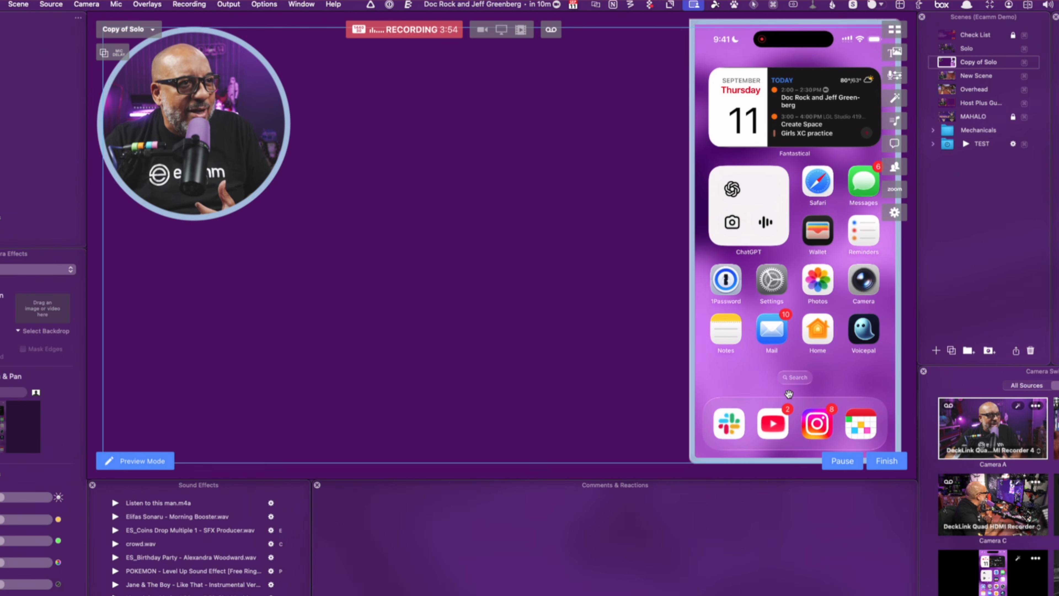
left_click_drag(223, 172, 237, 176)
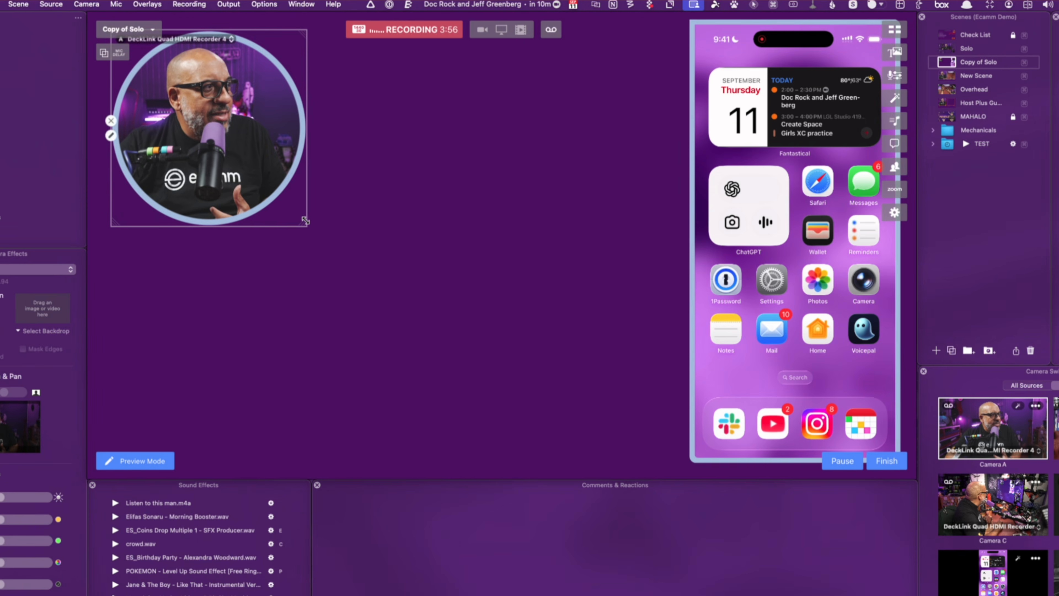
left_click_drag(305, 220, 415, 332)
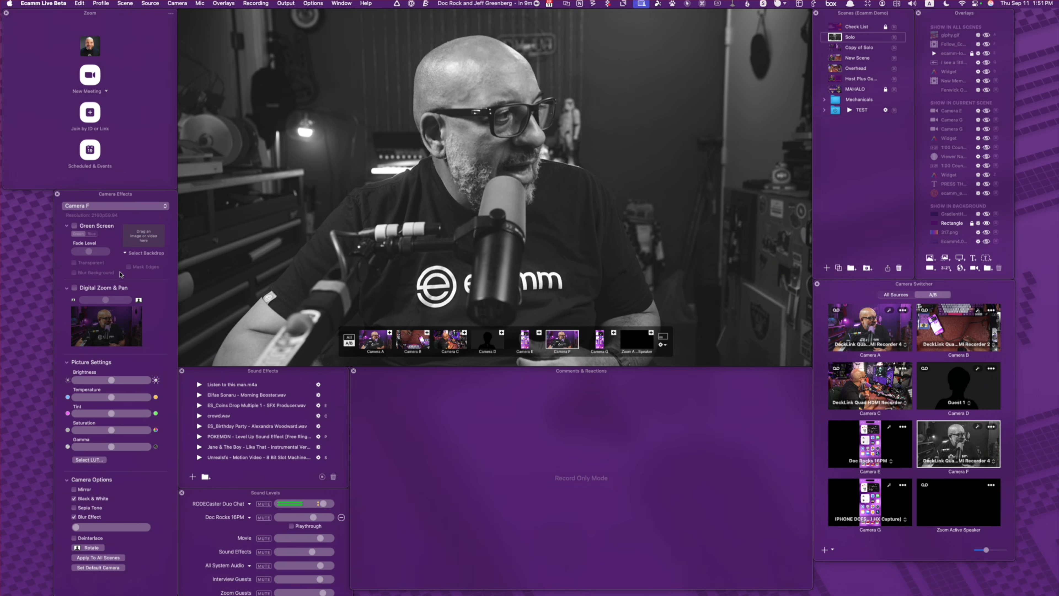
Enable Digital Zoom & Pan on Camera F, zoom in and centre the subject, and compare the shot with Camera A.
left_click(74, 287)
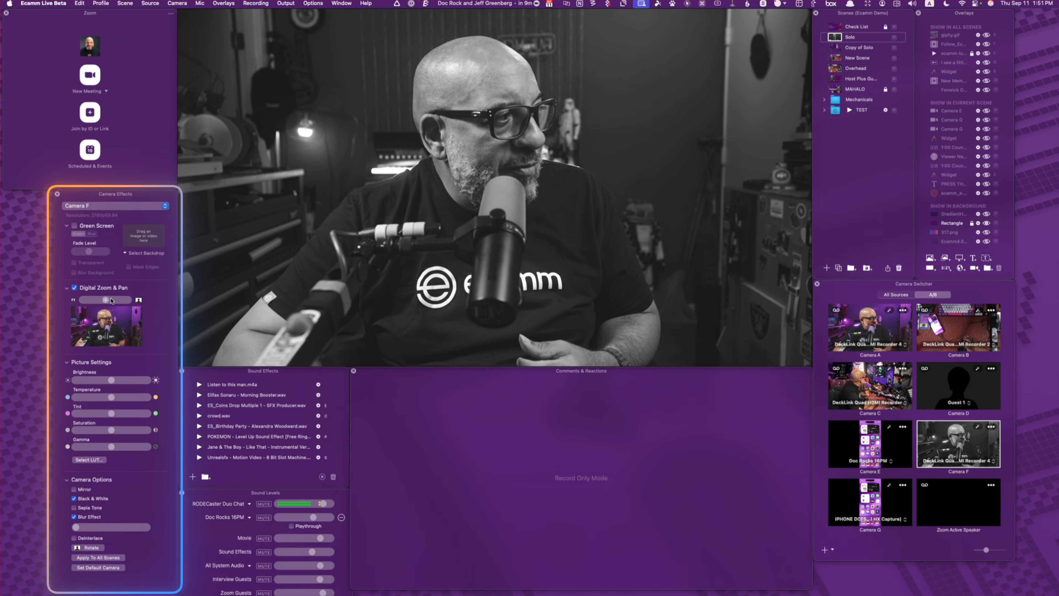
left_click_drag(106, 301, 104, 325)
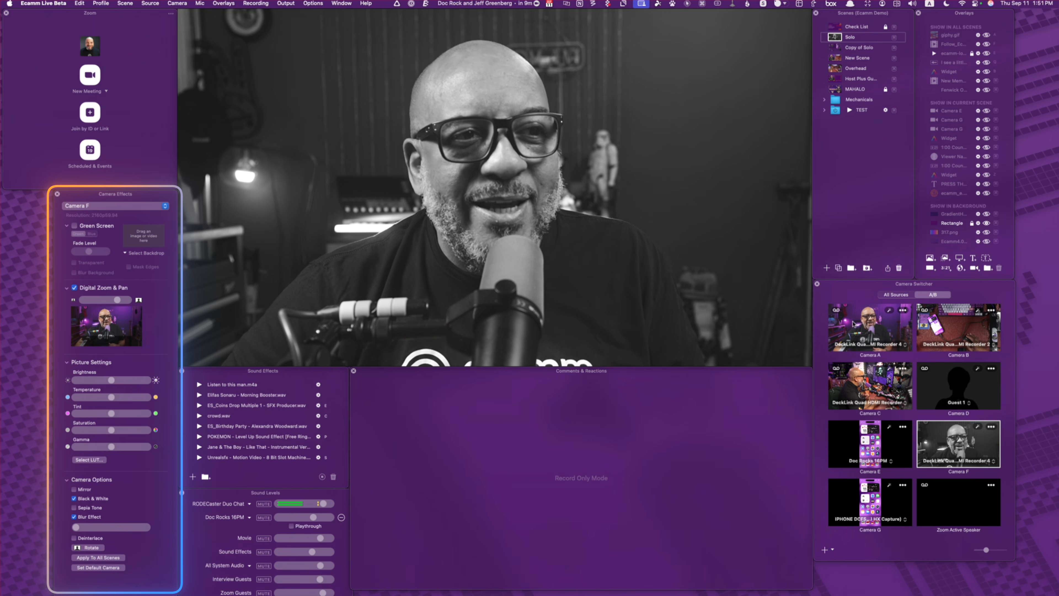
left_click(869, 329)
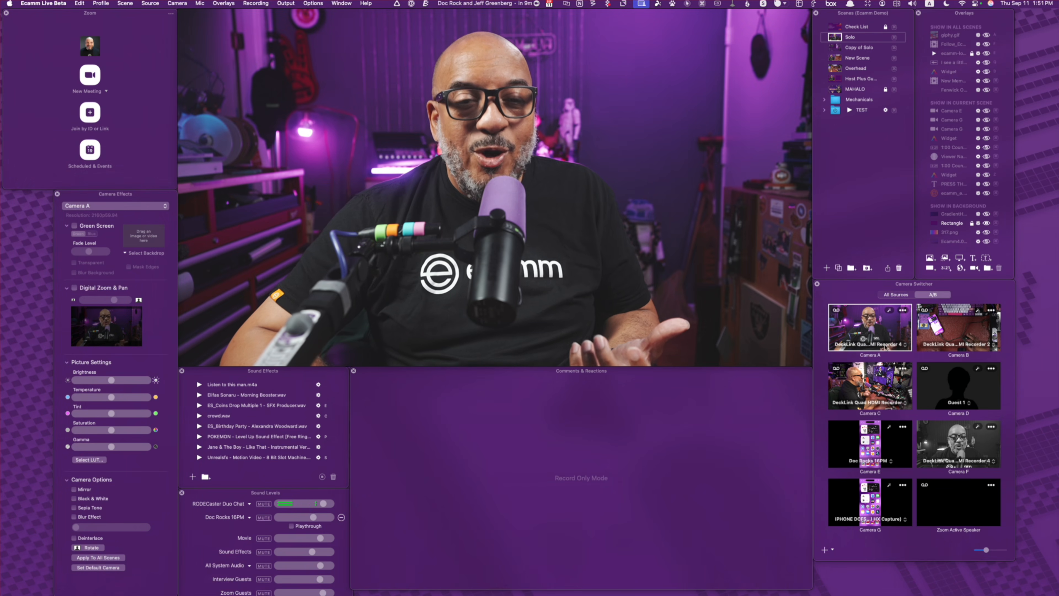
left_click(950, 439)
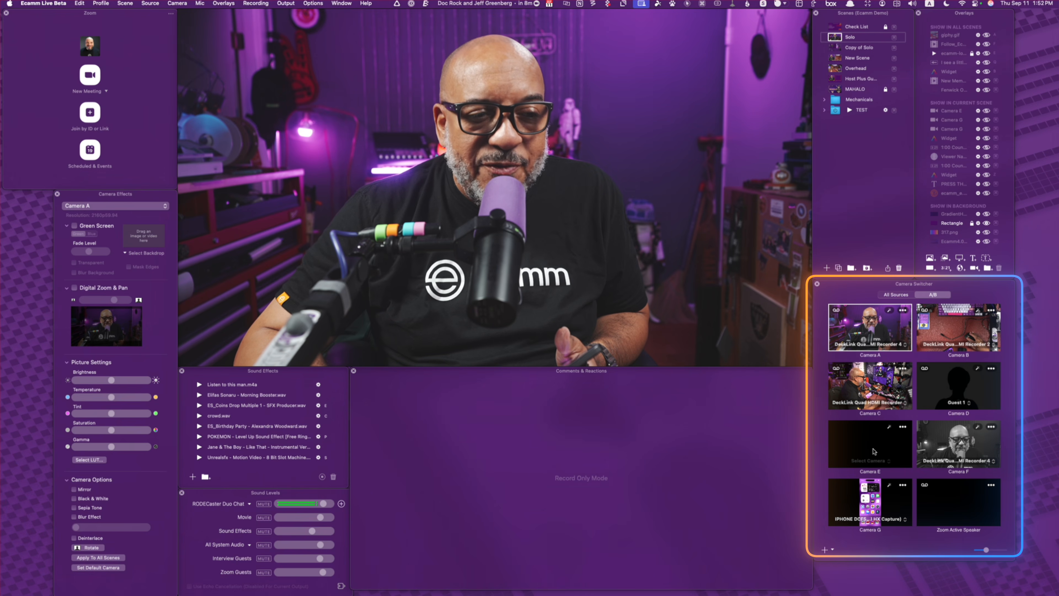
Select IPHONE DCF5 (NDI HX Capture) as Camera G's source and place Camera G as an enlarged overlay at the Solo scene's right edge.
left_click(880, 520)
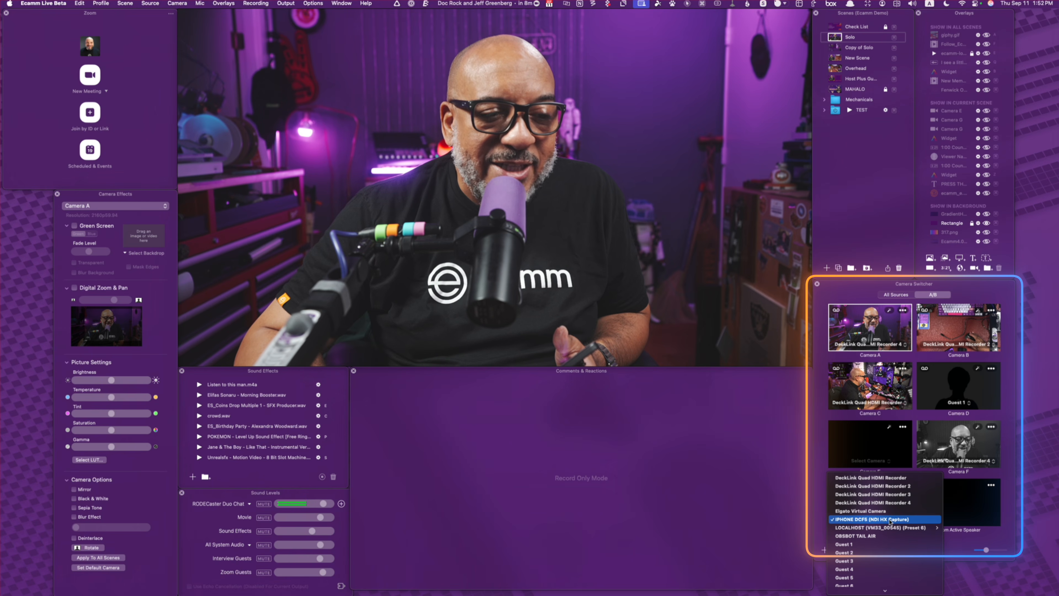
left_click(890, 520)
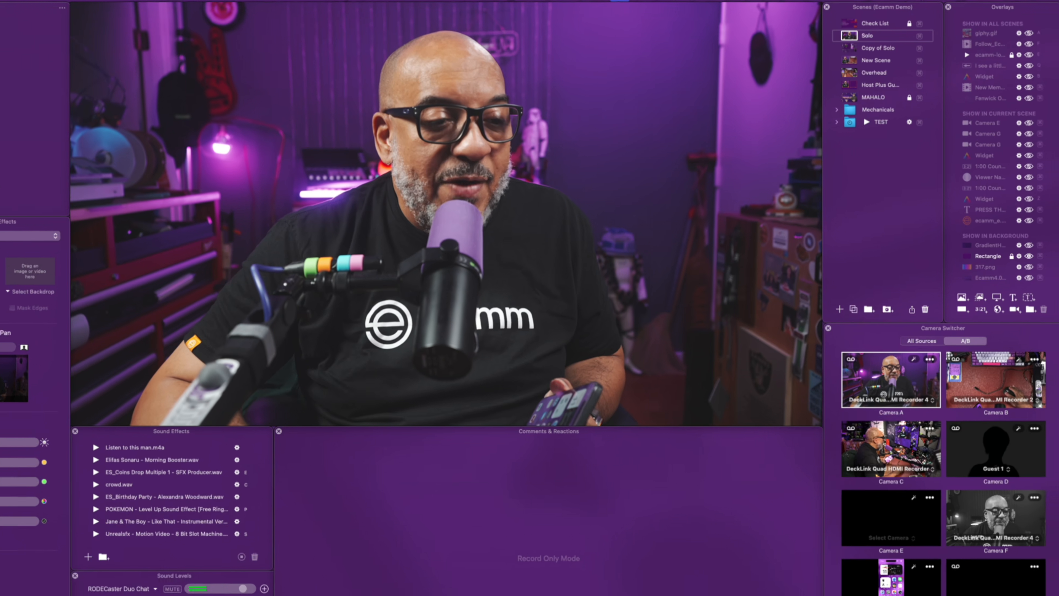
left_click_drag(875, 503, 686, 168)
left_click_drag(663, 205, 723, 172)
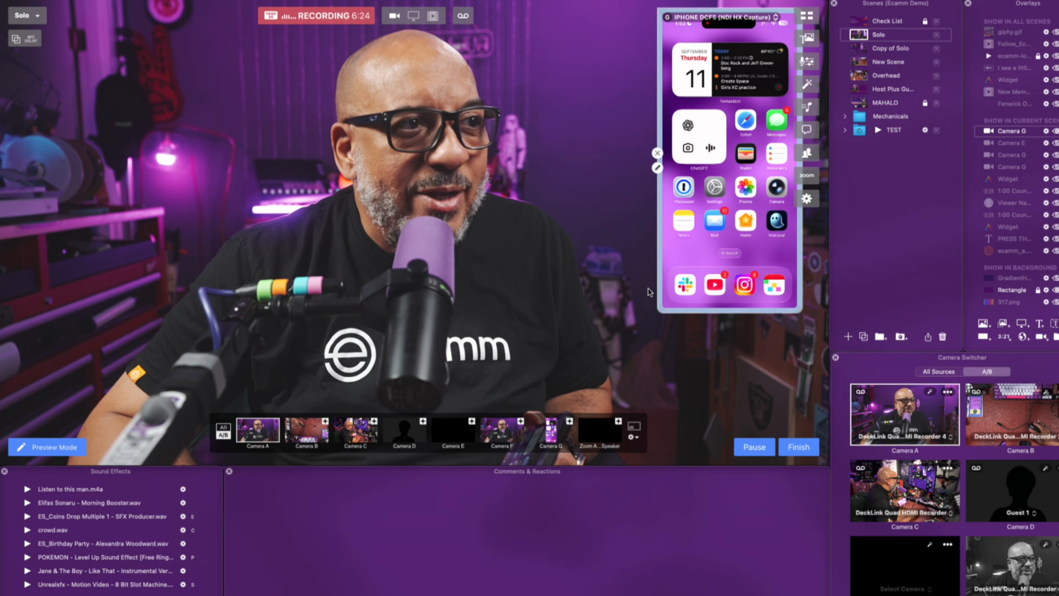
left_click_drag(659, 304, 630, 383)
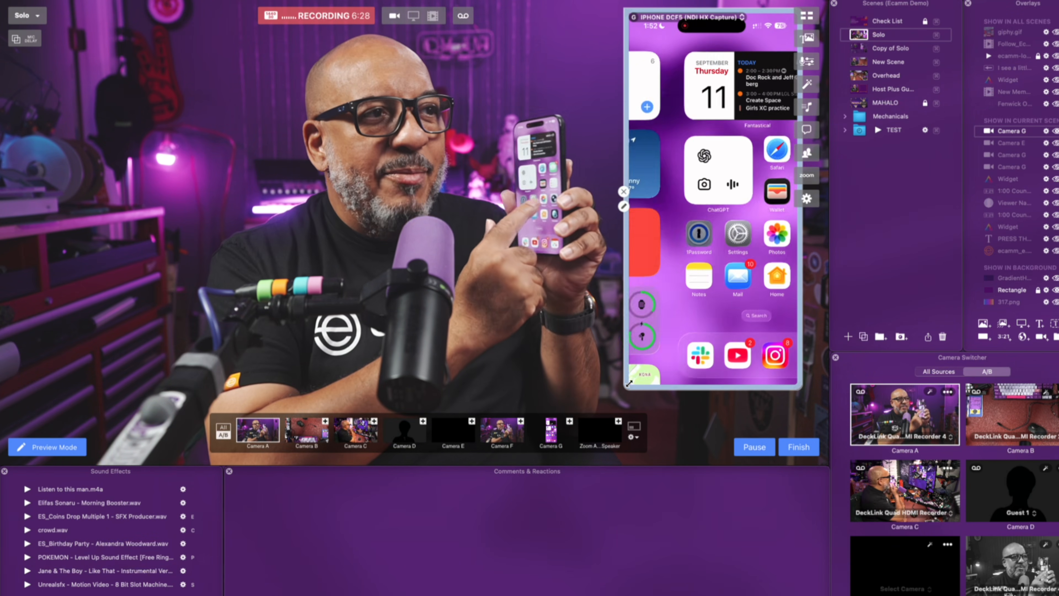